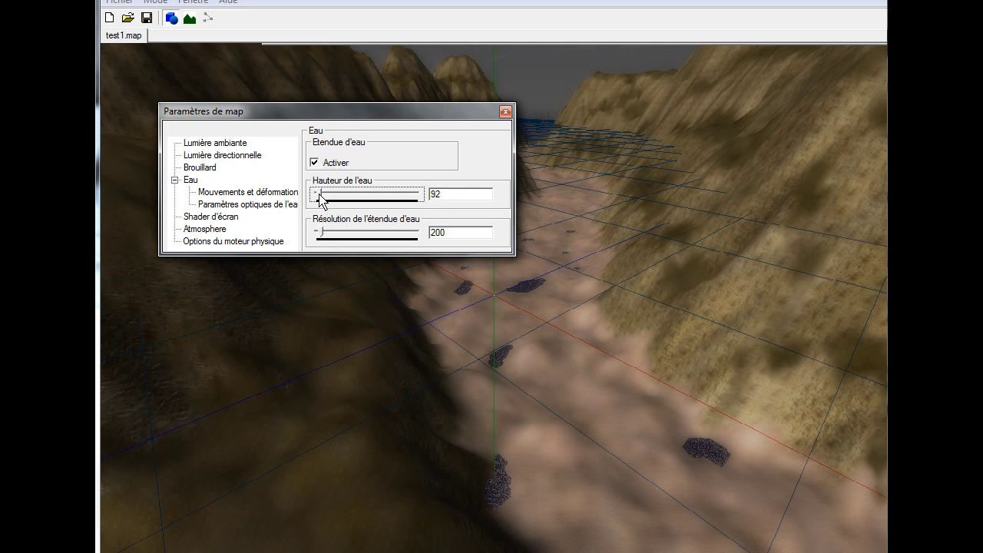
Set the water height to 2107 and the water surface resolution to 421.
{"action": "left_click_drag", "start_coordinate": [321, 200], "coordinate": [372, 208]}
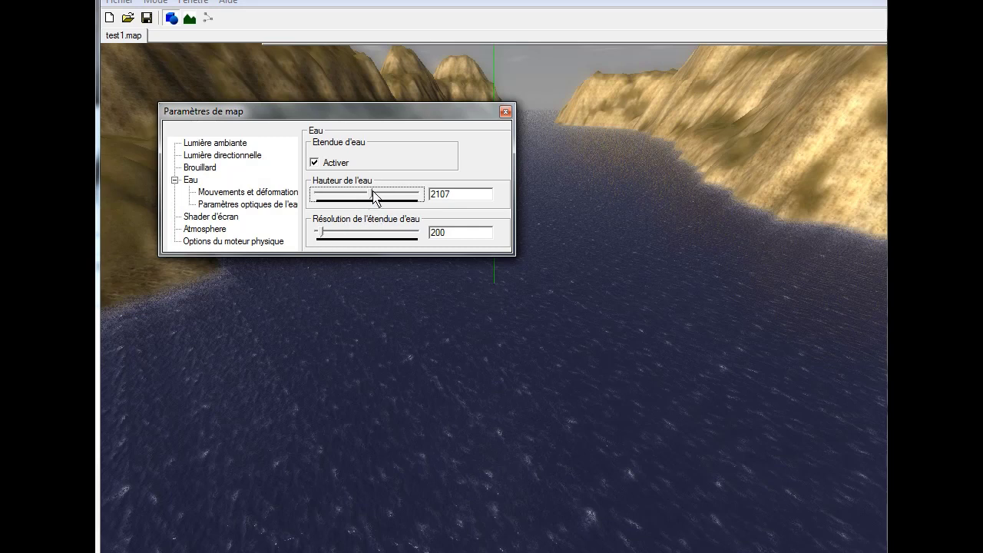
{"action": "mouse_move", "coordinate": [321, 232]}
{"action": "left_mouse_down"}
{"action": "mouse_move", "coordinate": [419, 235]}
{"action": "mouse_move", "coordinate": [320, 236]}
{"action": "left_mouse_up"}
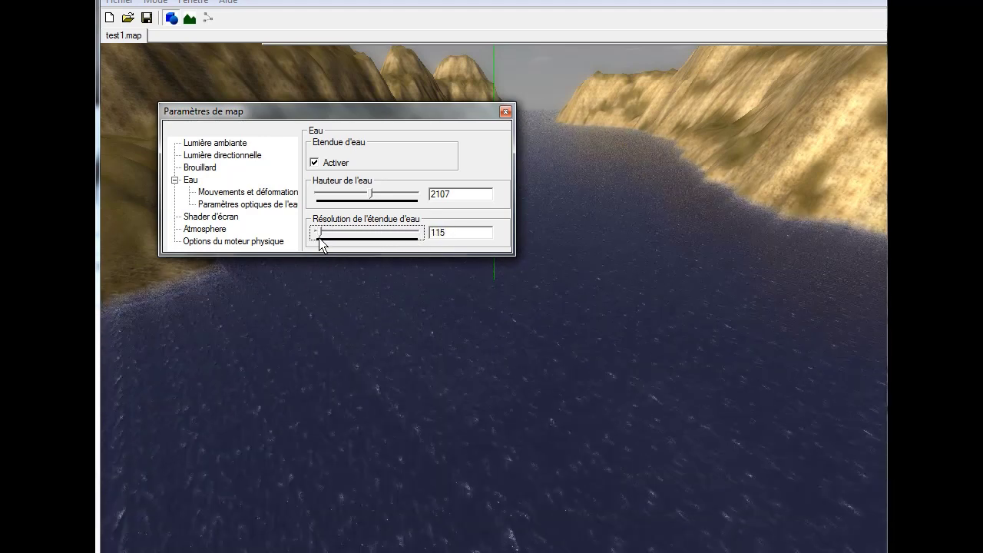
{"action": "left_click_drag", "start_coordinate": [321, 243], "coordinate": [318, 244]}
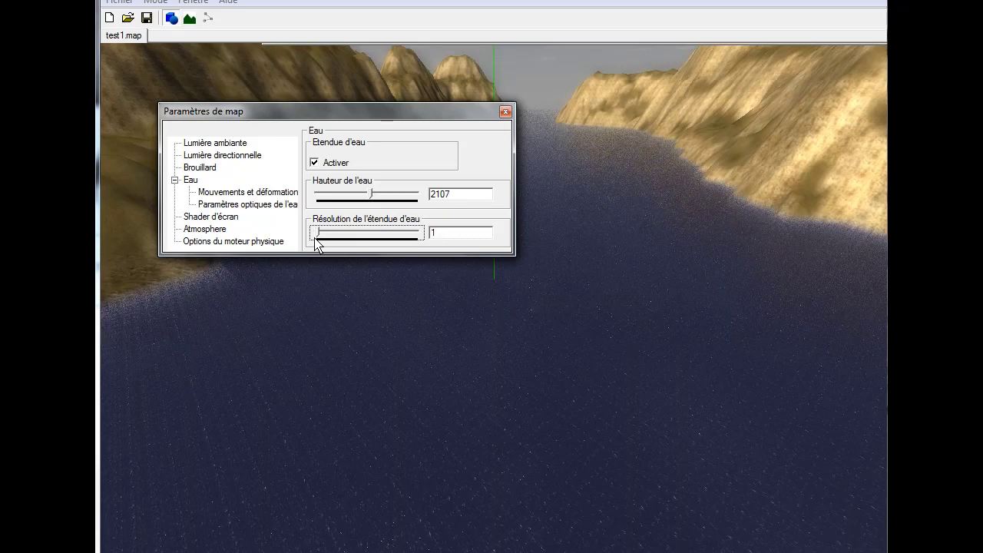
{"action": "left_click_drag", "start_coordinate": [318, 244], "coordinate": [326, 243]}
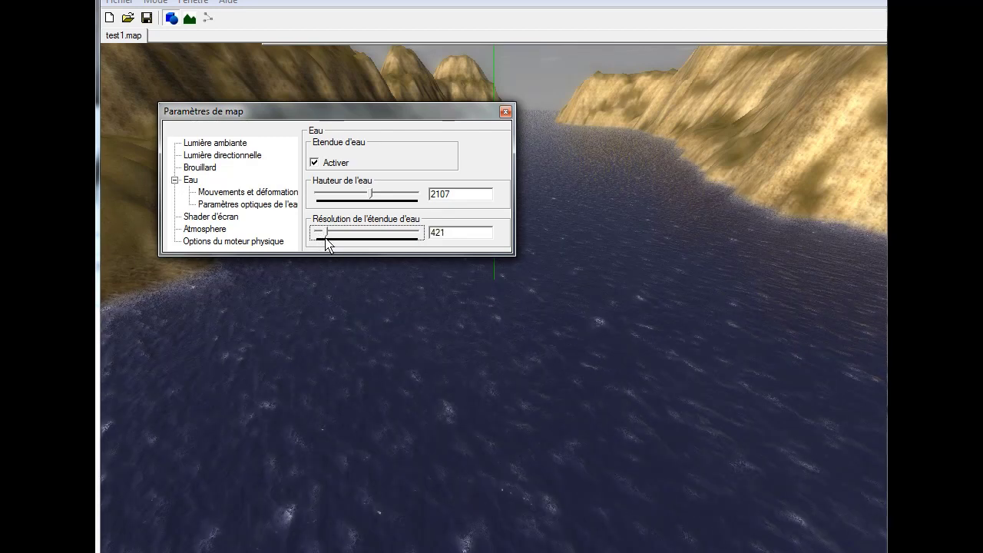
In the water movement and deformation settings, set the deformation factor to 10 and the deformation speed to 0.
{"action": "left_click", "coordinate": [220, 196]}
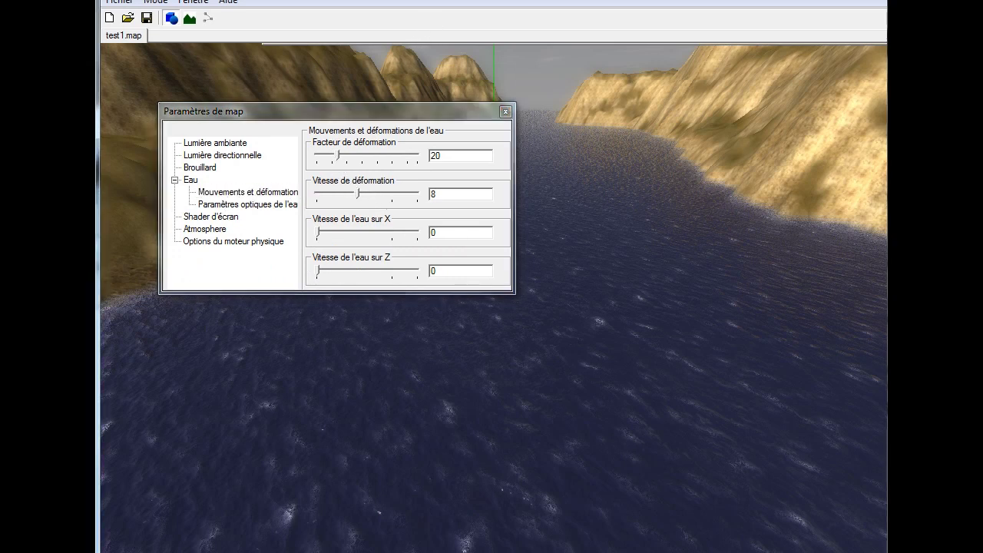
{"action": "middle_click_drag", "start_coordinate": [429, 301], "coordinate": [500, 296]}
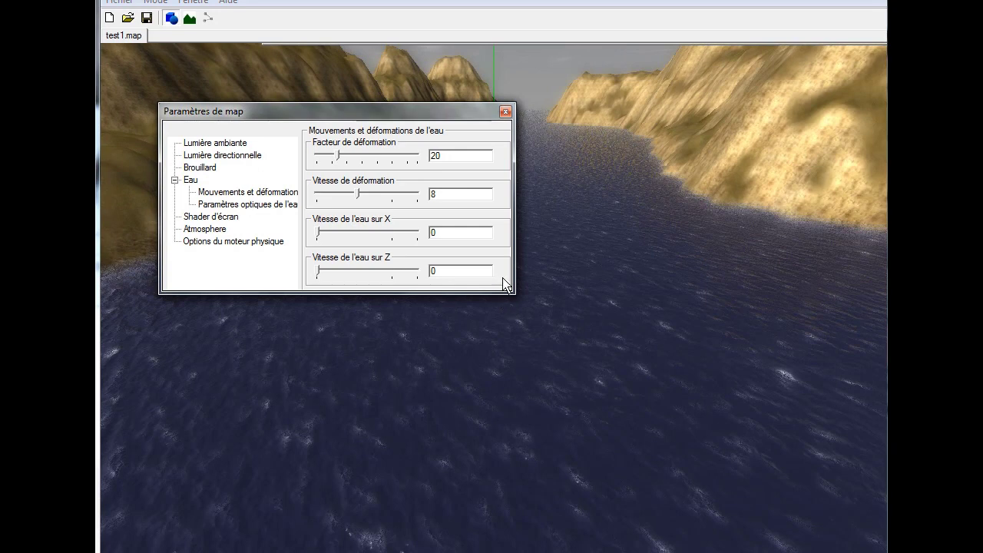
{"action": "left_click_drag", "start_coordinate": [481, 116], "coordinate": [429, 66]}
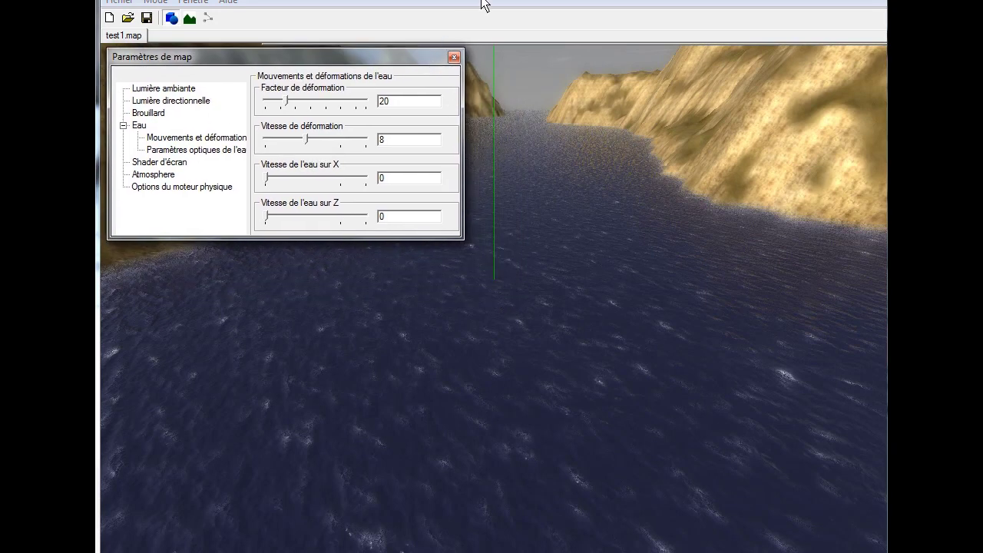
{"action": "left_click", "coordinate": [512, 182]}
{"action": "key", "text": "Right"}
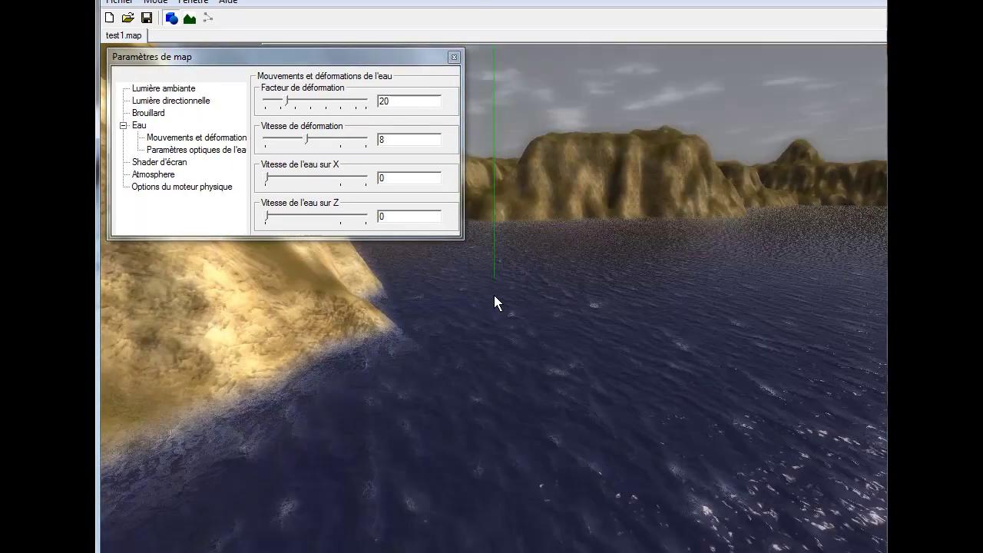
{"action": "key", "text": "Right"}
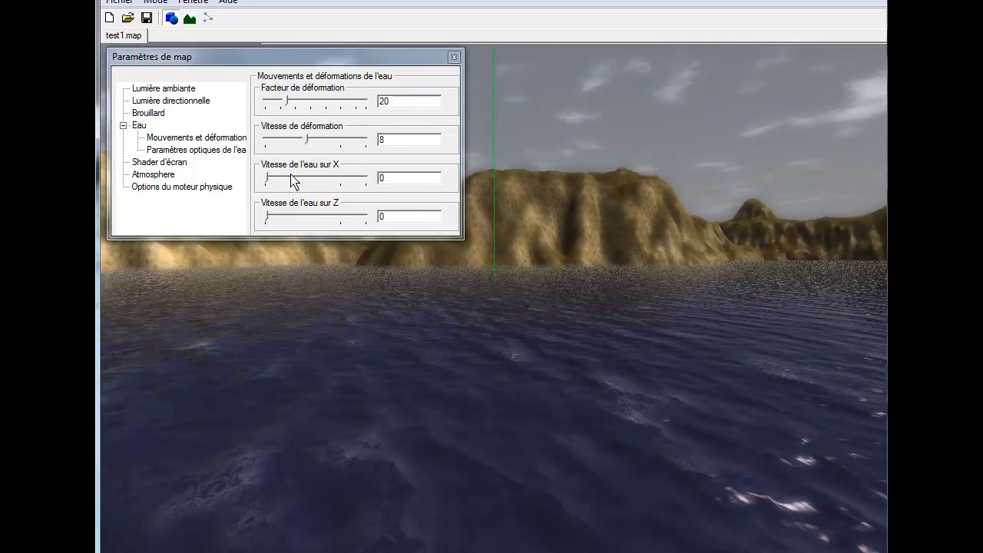
{"action": "left_click", "coordinate": [286, 102]}
{"action": "left_click_drag", "start_coordinate": [288, 106], "coordinate": [352, 106]}
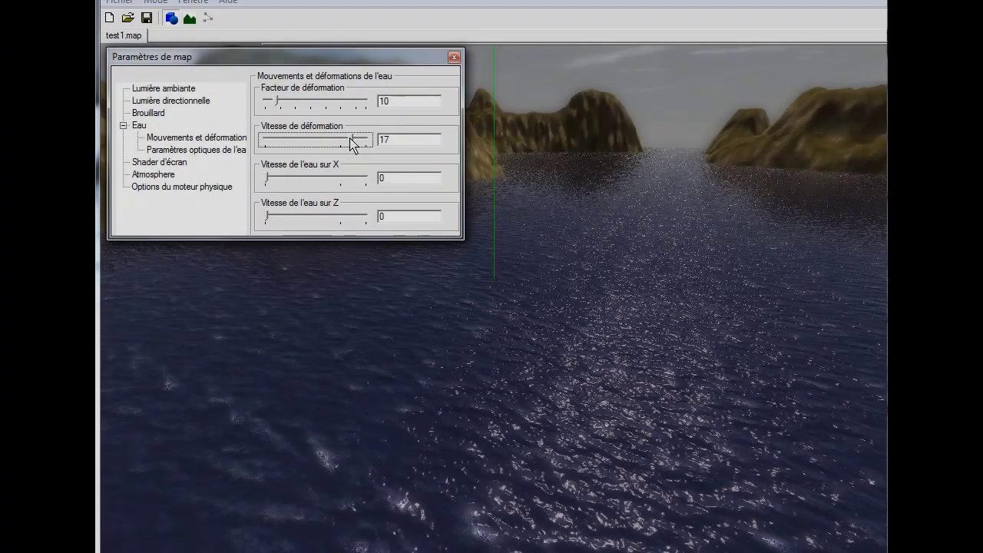
{"action": "left_click_drag", "start_coordinate": [358, 145], "coordinate": [262, 149]}
{"action": "left_click", "coordinate": [509, 2]}
{"action": "right_click_drag", "start_coordinate": [539, 178], "coordinate": [494, 295]}
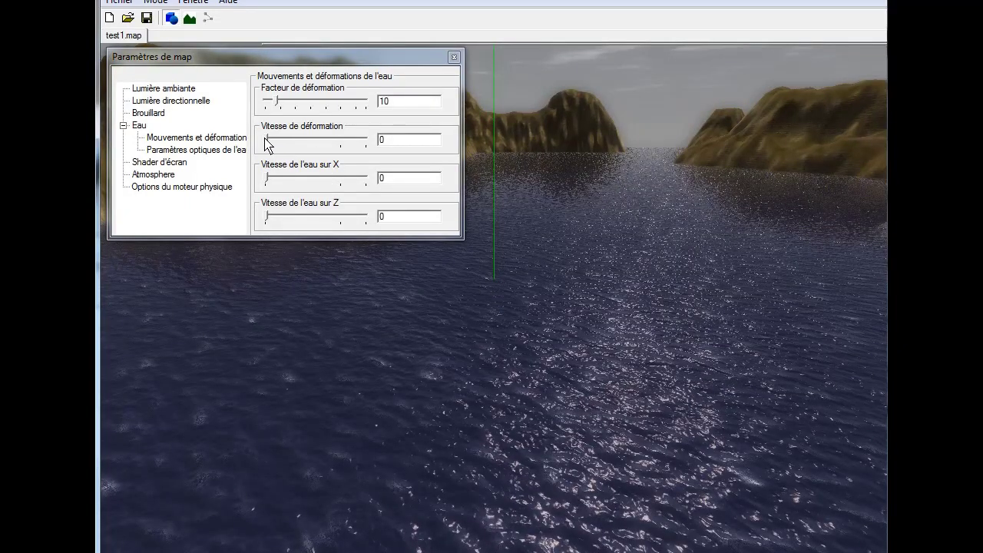
Set the water speed to 3 on X and 2 on Z.
{"action": "left_click_drag", "start_coordinate": [267, 177], "coordinate": [283, 182]}
{"action": "right_click_drag", "start_coordinate": [456, 316], "coordinate": [494, 296]}
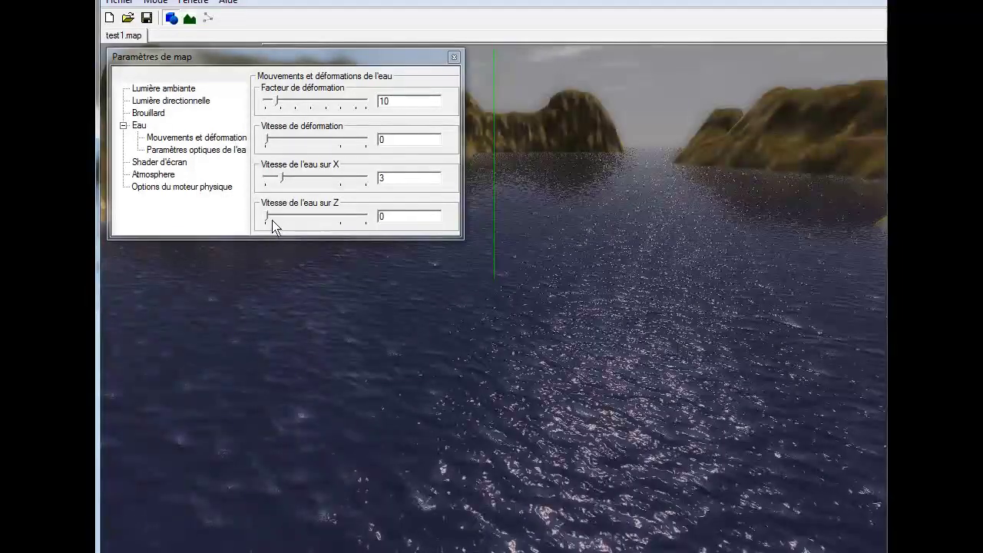
{"action": "left_click_drag", "start_coordinate": [265, 220], "coordinate": [318, 222]}
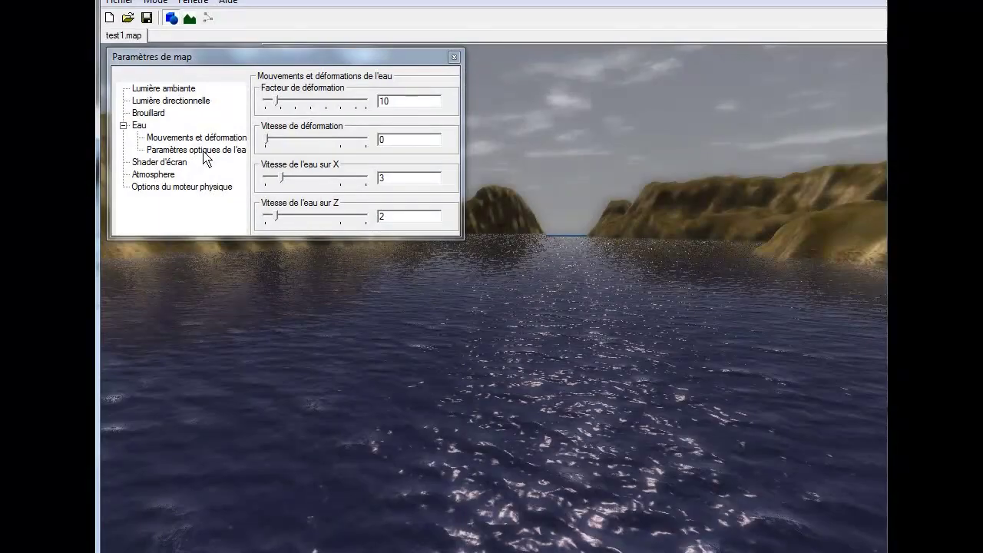
In the water's optical parameters, set the water colour to a light blue of 80, 127, 191.
{"action": "left_click", "coordinate": [202, 151]}
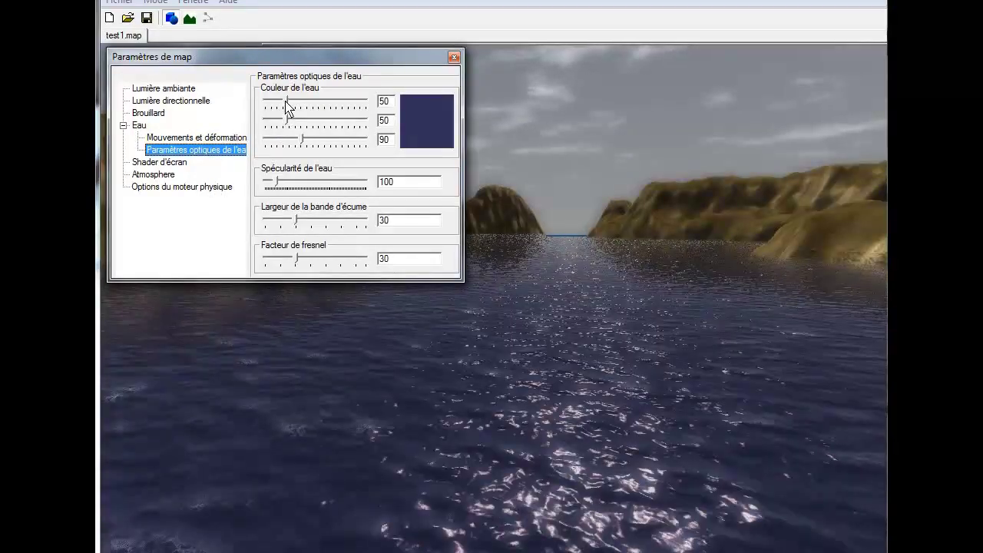
{"action": "left_click_drag", "start_coordinate": [287, 106], "coordinate": [347, 108]}
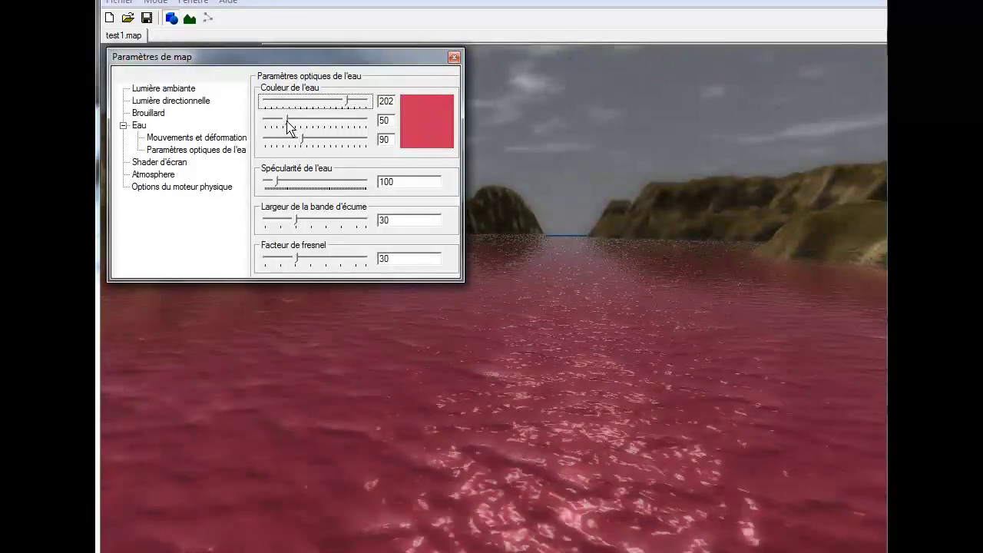
{"action": "left_click_drag", "start_coordinate": [287, 126], "coordinate": [377, 151]}
{"action": "left_click_drag", "start_coordinate": [347, 102], "coordinate": [315, 125]}
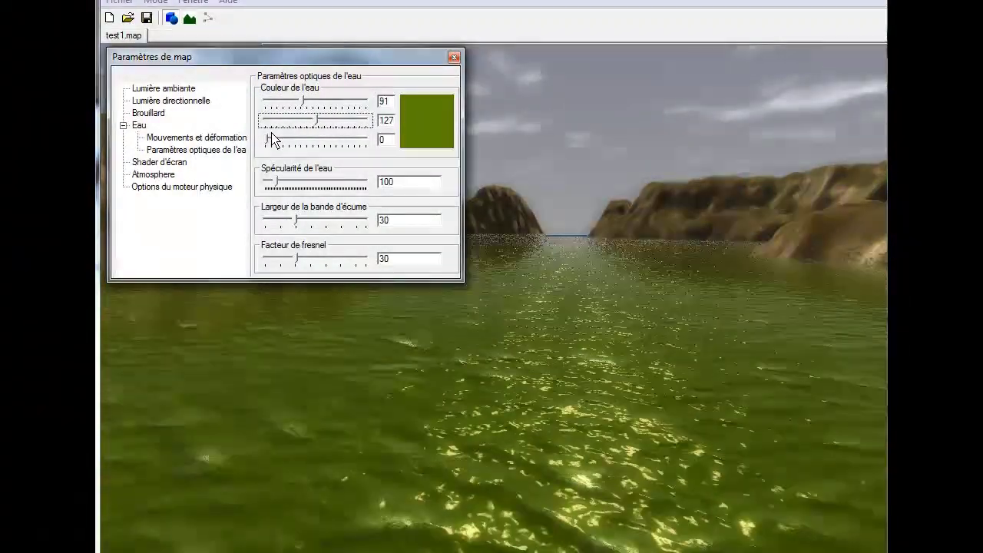
{"action": "left_click_drag", "start_coordinate": [269, 146], "coordinate": [293, 148]}
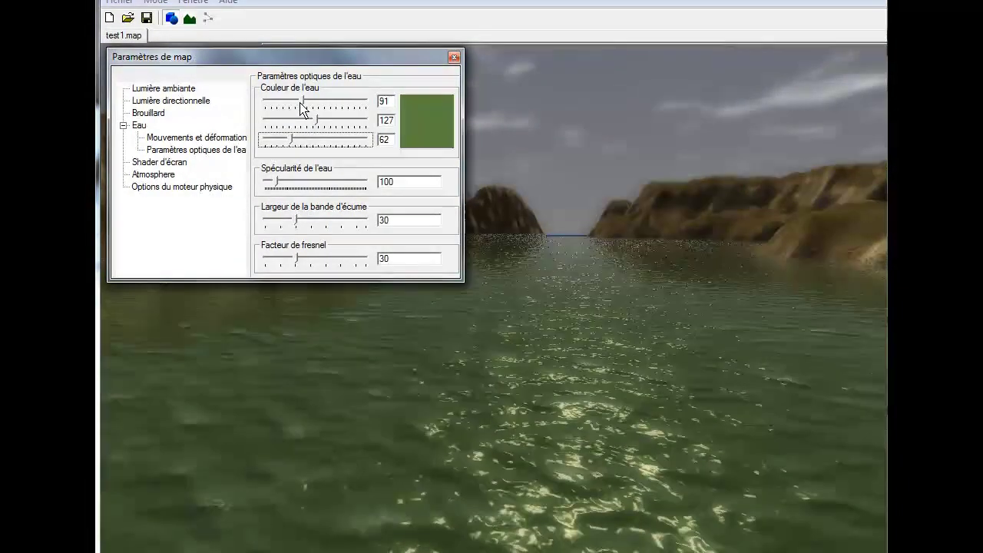
{"action": "left_click_drag", "start_coordinate": [293, 146], "coordinate": [337, 147]}
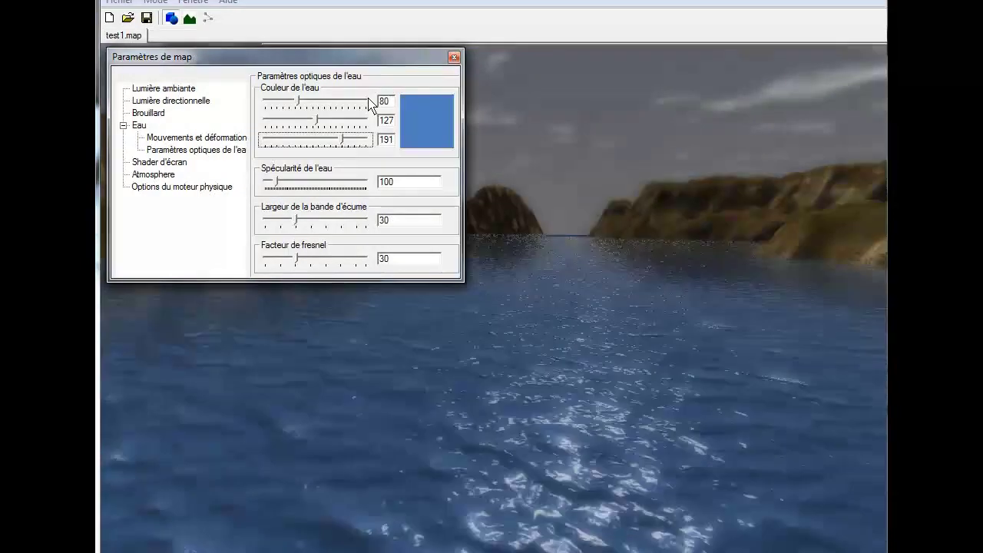
Examine the underwater scene and the seabed, then return above the water surface.
{"action": "left_click", "coordinate": [516, 1]}
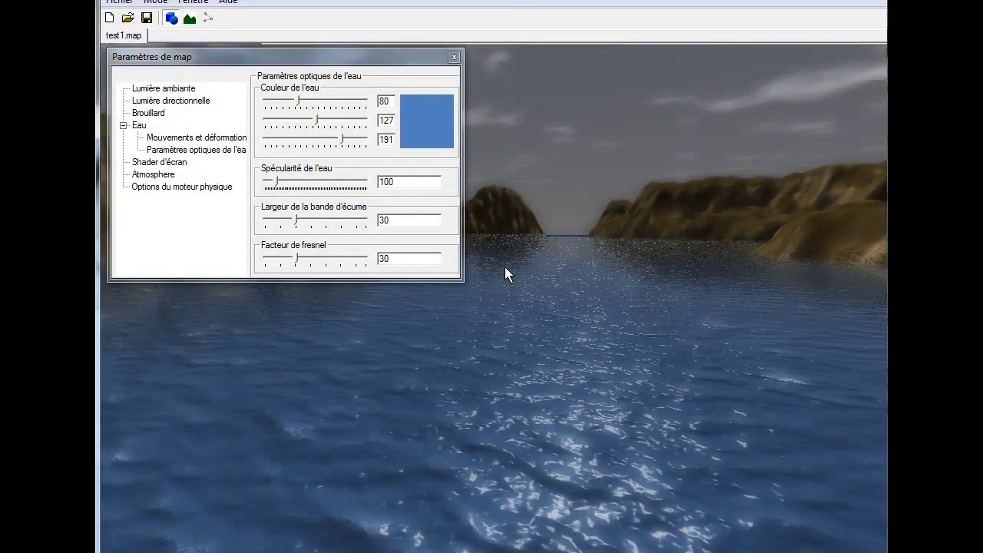
{"action": "key", "text": "Up"}
{"action": "key", "text": "Up"}
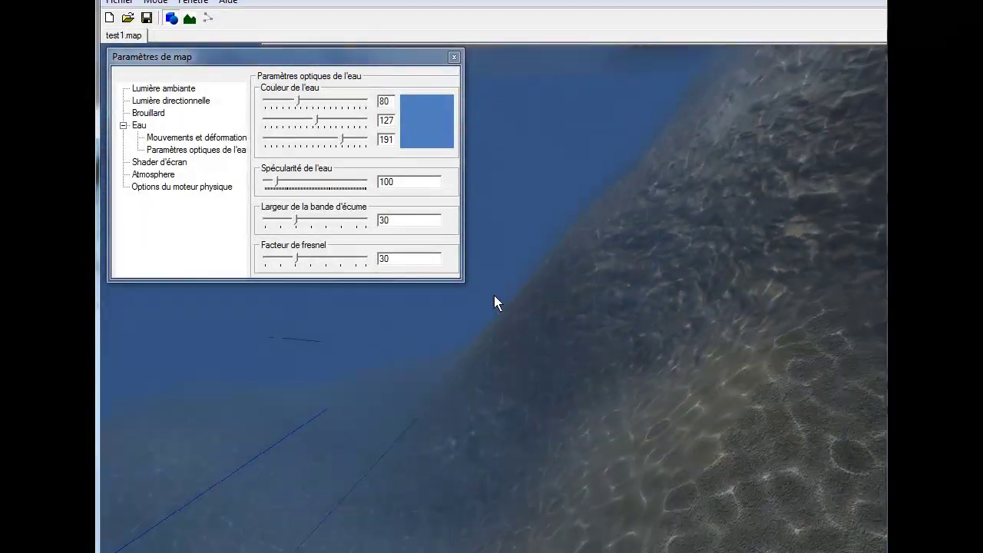
{"action": "key", "text": "Up"}
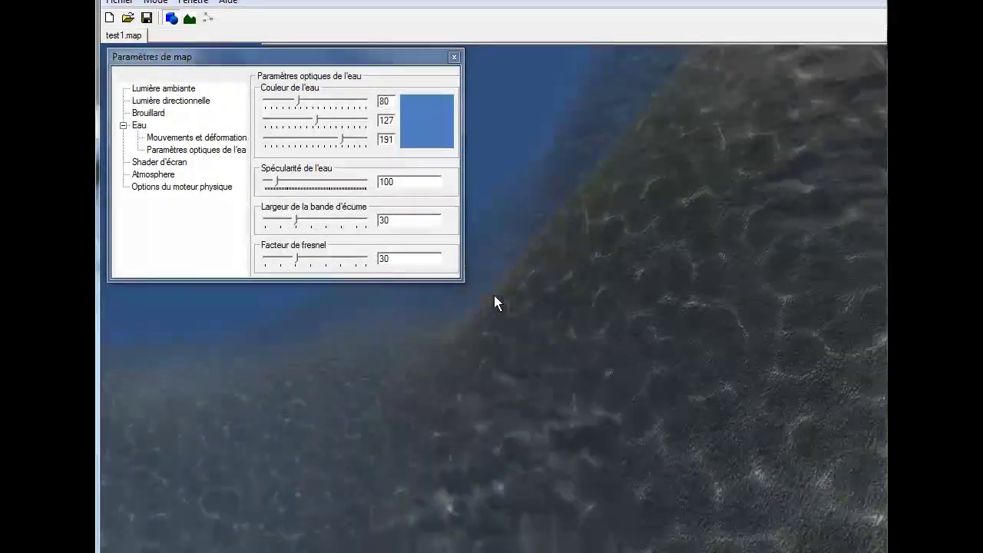
{"action": "key", "text": "Up"}
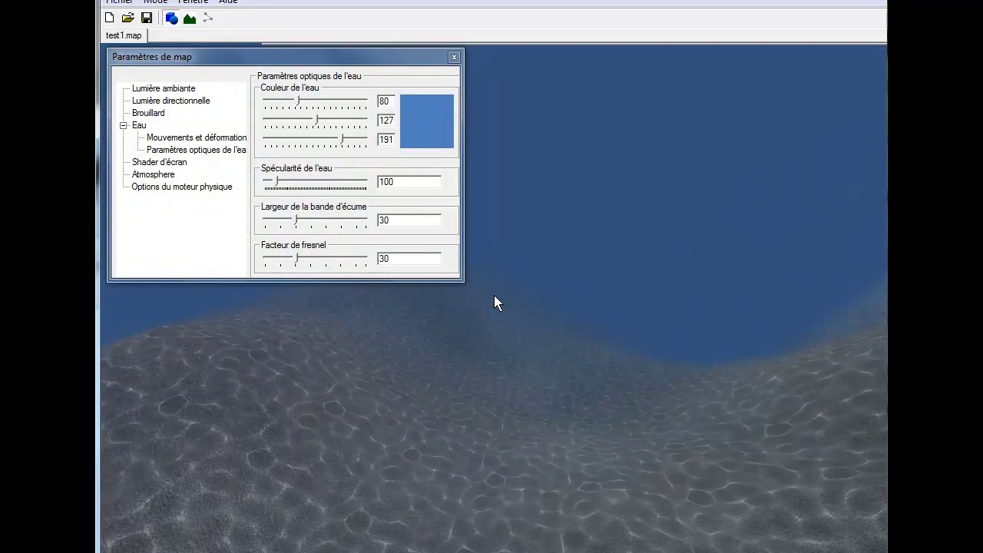
{"action": "key", "text": "Up"}
{"action": "key", "text": "Up"}
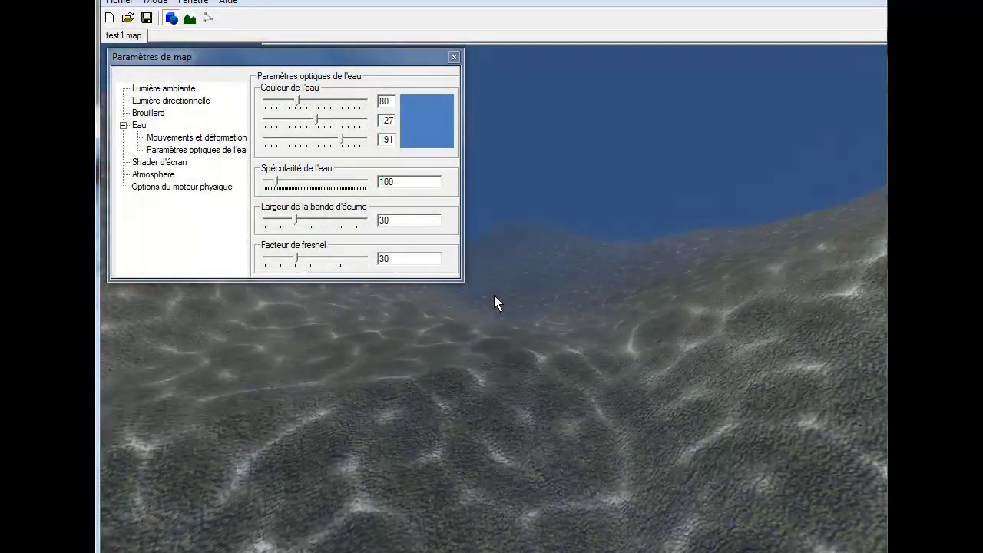
{"action": "key", "text": "Up"}
{"action": "key", "text": "Up"}
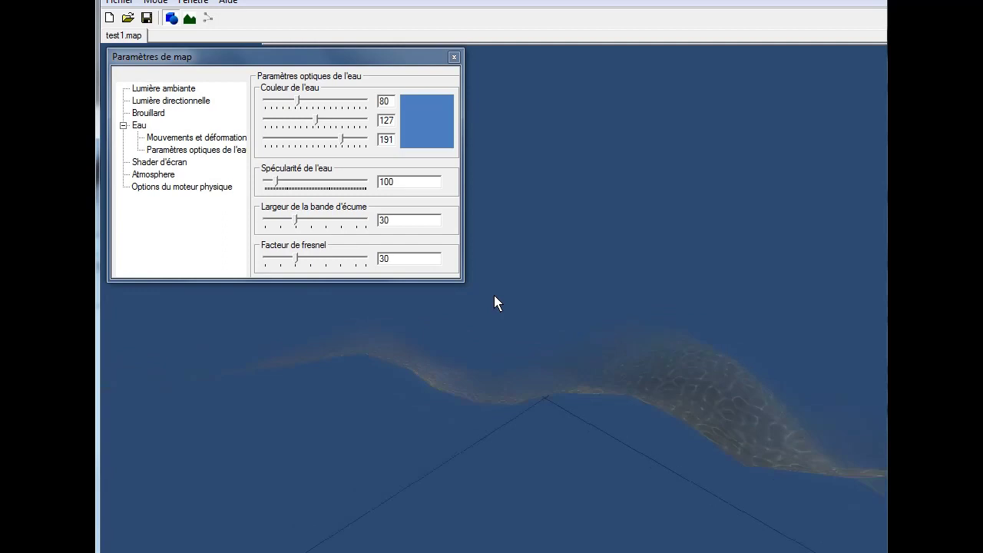
{"action": "key", "text": "Up"}
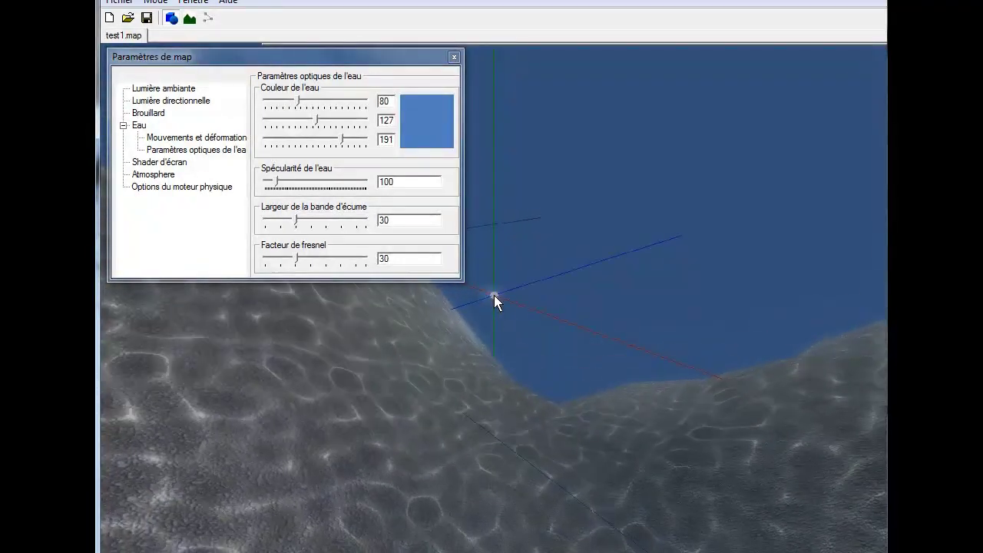
{"action": "key", "text": "Up"}
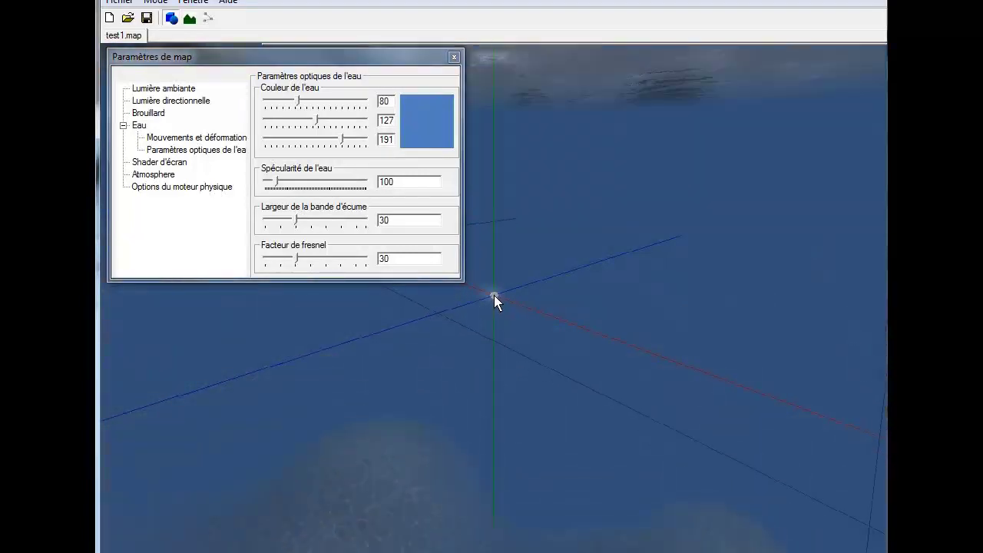
{"action": "right_click_drag", "start_coordinate": [493, 296], "coordinate": [494, 301]}
{"action": "right_click_drag", "start_coordinate": [496, 353], "coordinate": [495, 301]}
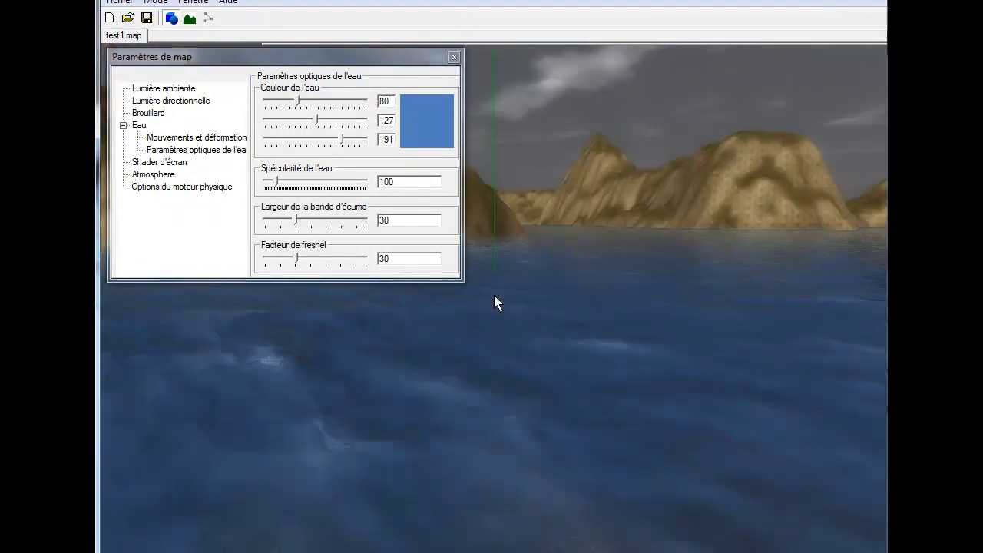
Move the map parameters window away from the sun's reflection and set the water specularity to 31.
{"action": "left_click_drag", "start_coordinate": [364, 60], "coordinate": [783, 334]}
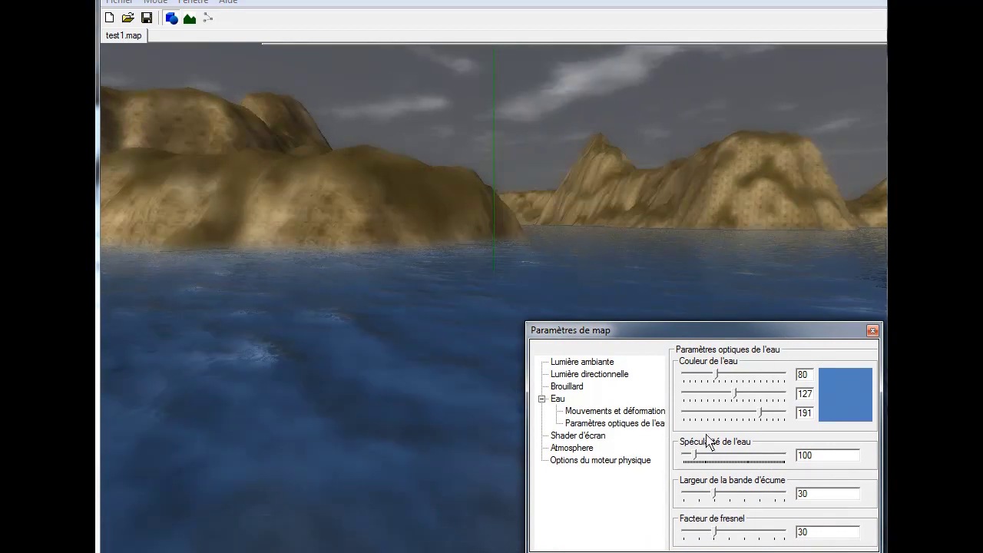
{"action": "right_click_drag", "start_coordinate": [651, 70], "coordinate": [495, 302]}
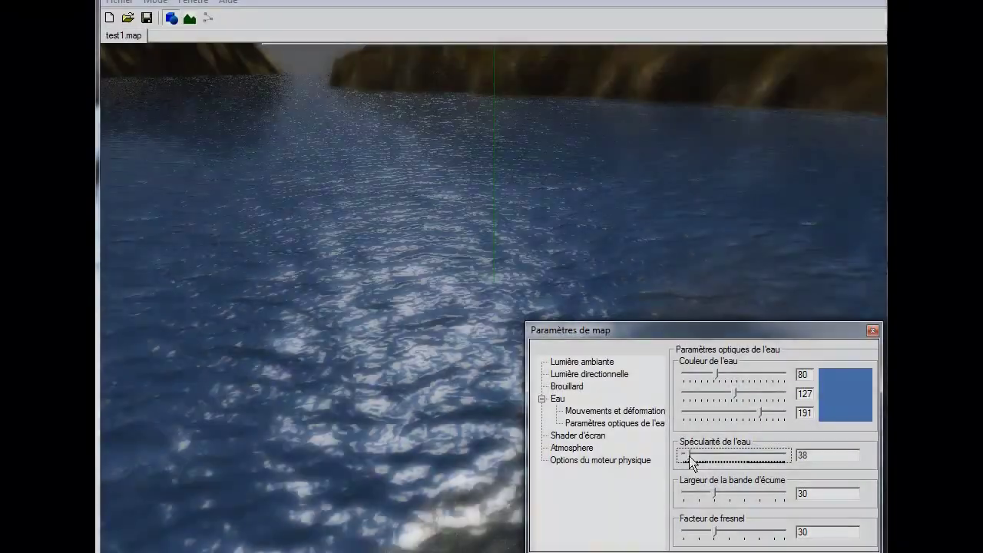
{"action": "mouse_move", "coordinate": [691, 457]}
{"action": "left_mouse_down"}
{"action": "mouse_move", "coordinate": [737, 456]}
{"action": "mouse_move", "coordinate": [686, 470]}
{"action": "left_mouse_up"}
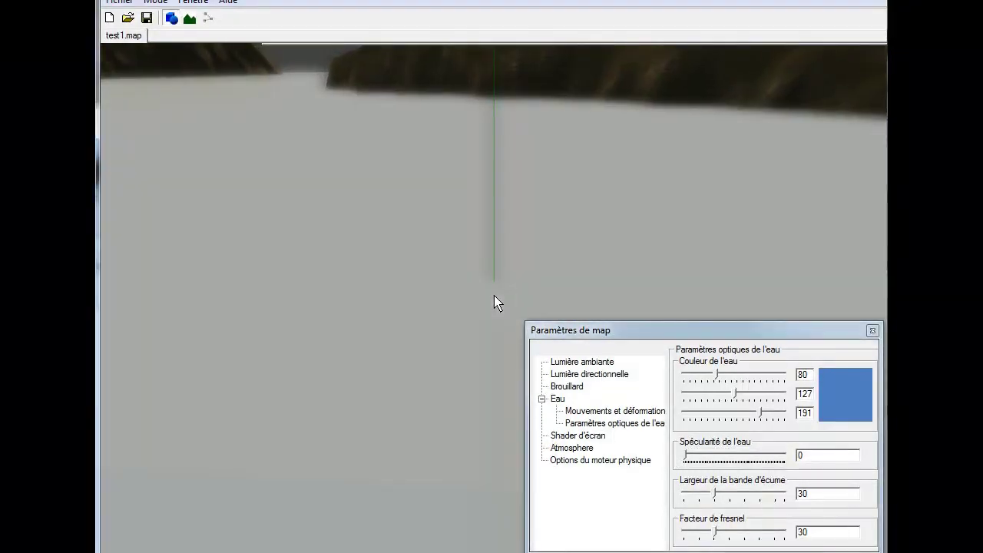
{"action": "left_click_drag", "start_coordinate": [685, 461], "coordinate": [690, 464]}
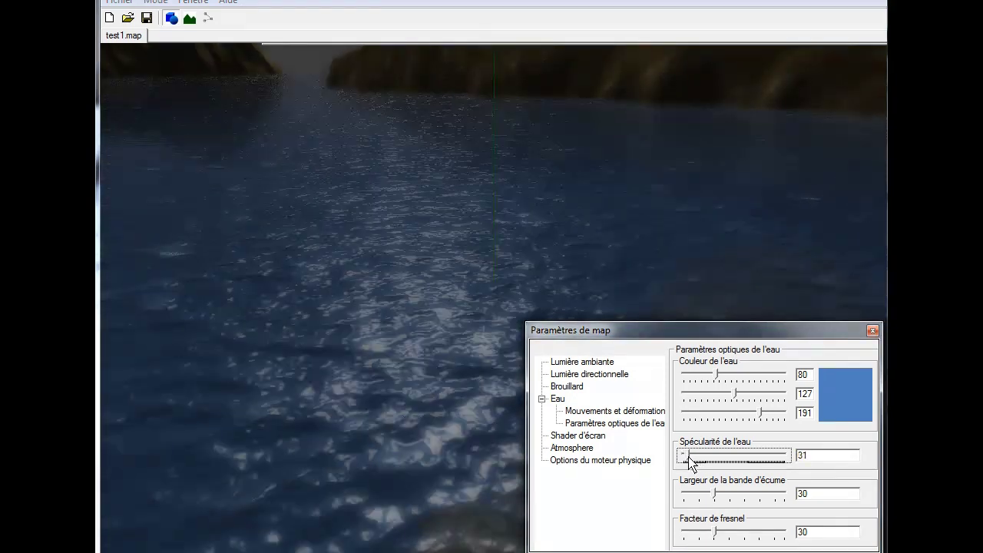
Set the width of the water's foam band to 92 and check the foam along the shoreline.
{"action": "left_click", "coordinate": [430, 2]}
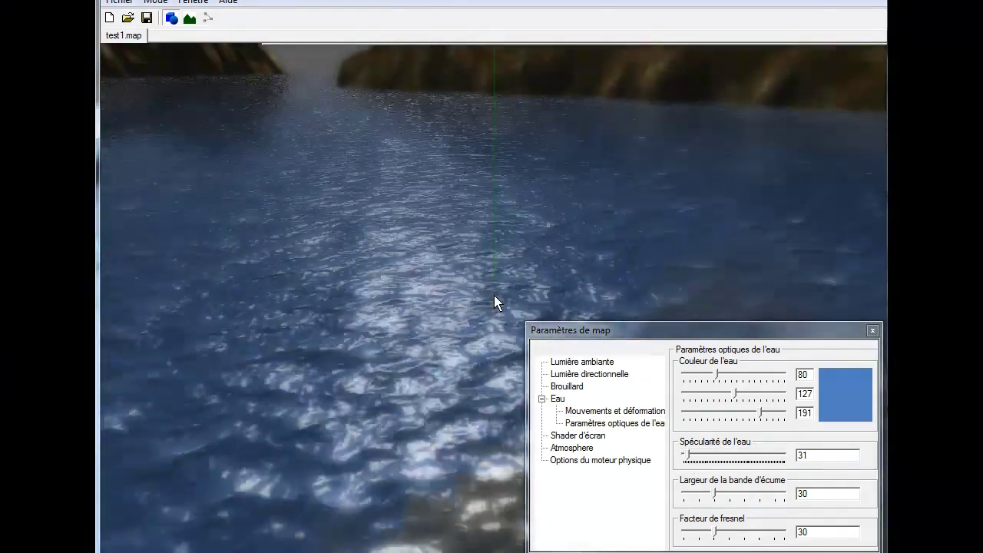
{"action": "key", "text": "Up"}
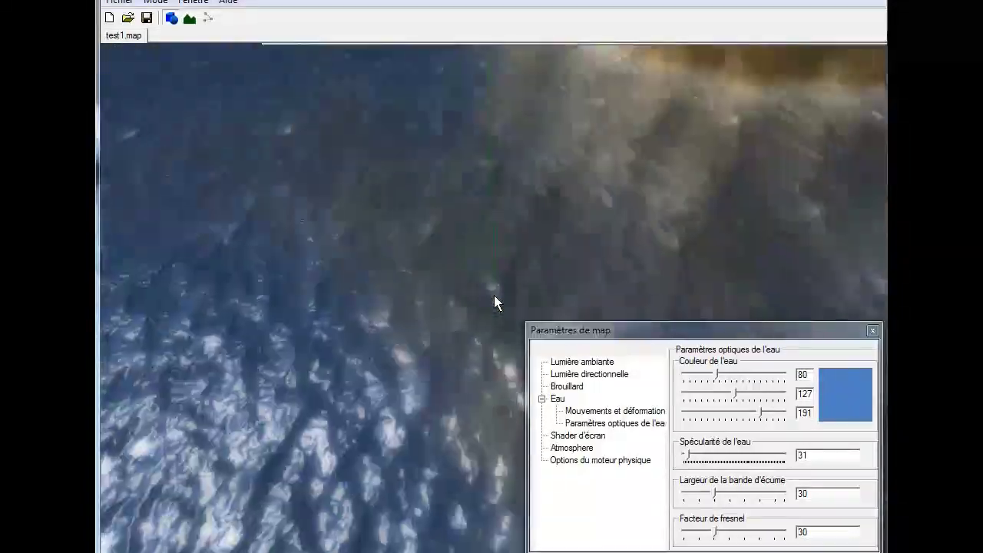
{"action": "key", "text": "Up"}
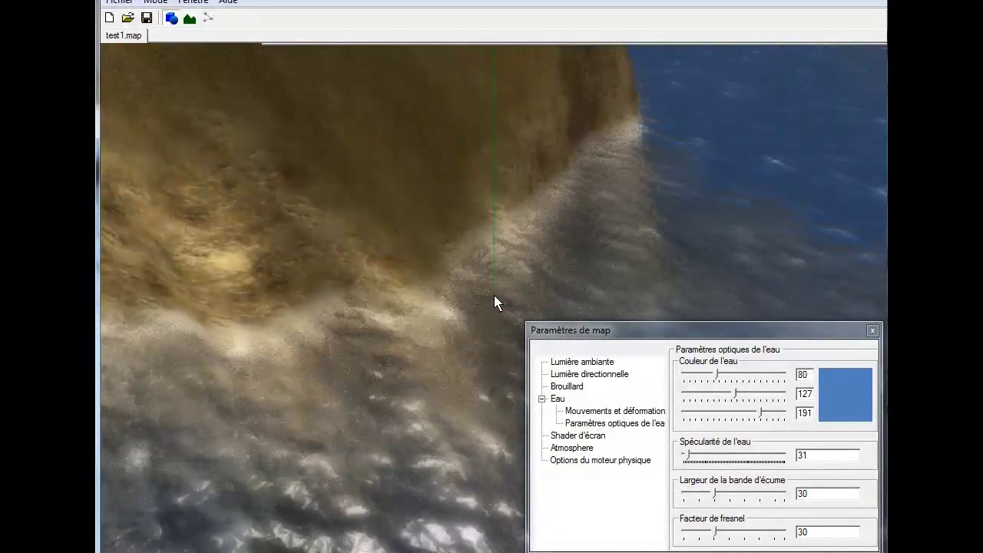
{"action": "key", "text": "Up"}
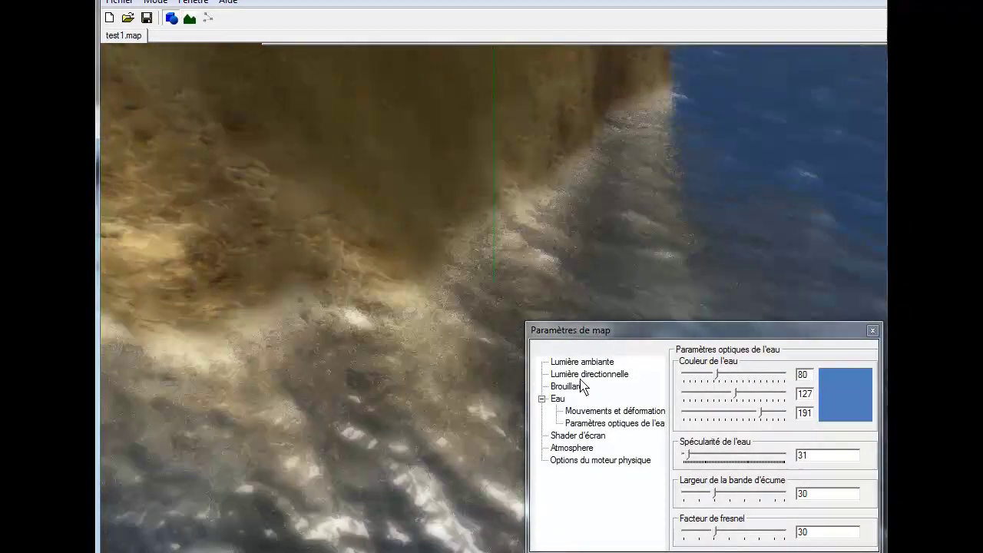
{"action": "mouse_move", "coordinate": [715, 495]}
{"action": "left_mouse_down"}
{"action": "mouse_move", "coordinate": [793, 499]}
{"action": "mouse_move", "coordinate": [697, 499]}
{"action": "left_mouse_up"}
{"action": "left_click_drag", "start_coordinate": [688, 499], "coordinate": [780, 501]}
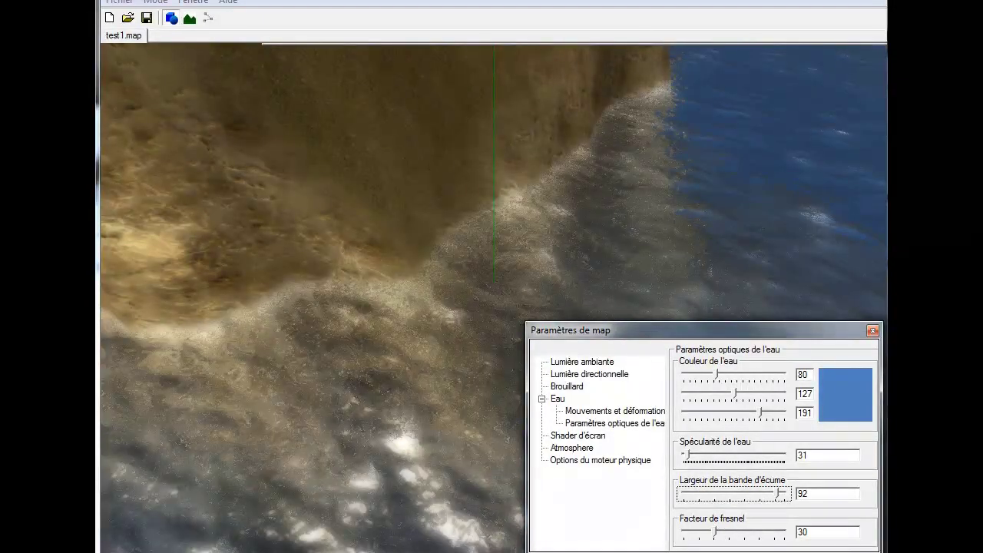
{"action": "left_click", "coordinate": [614, 1]}
{"action": "right_click_drag", "start_coordinate": [482, 128], "coordinate": [495, 296]}
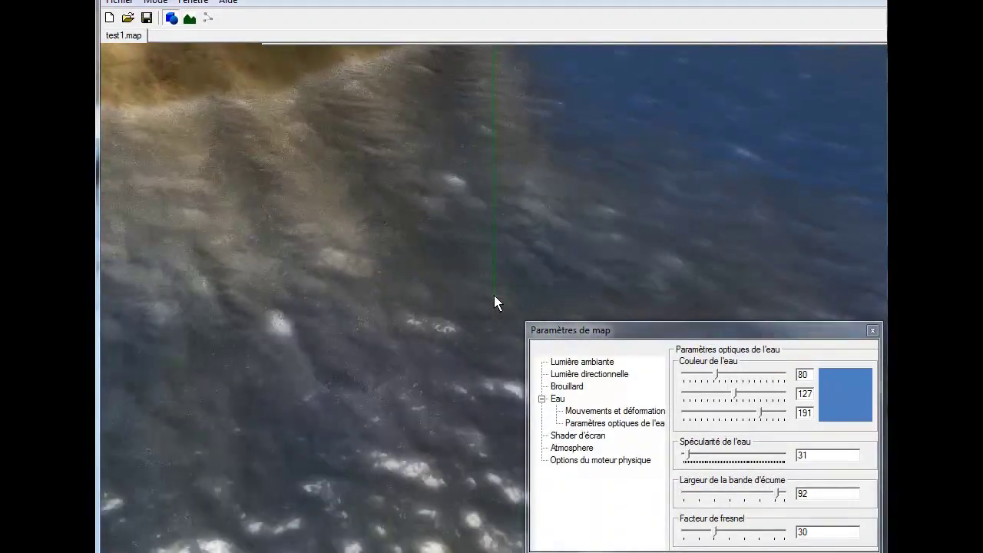
Try a Fresnel factor of 0 for the water and inspect the reflections of the surrounding cliffs.
{"action": "right_click_drag", "start_coordinate": [494, 302], "coordinate": [495, 303]}
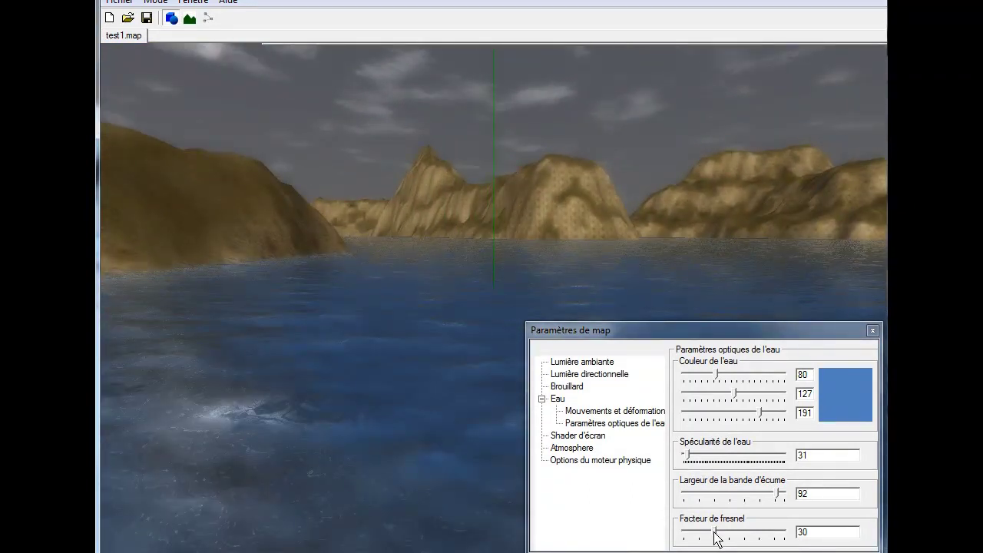
{"action": "left_click_drag", "start_coordinate": [716, 536], "coordinate": [682, 541]}
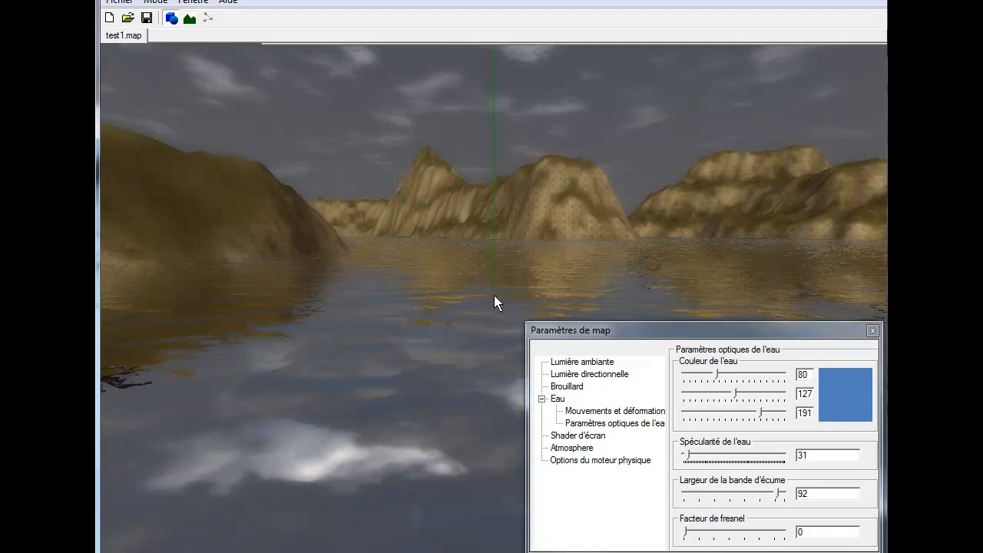
{"action": "right_click_drag", "start_coordinate": [494, 303], "coordinate": [495, 296]}
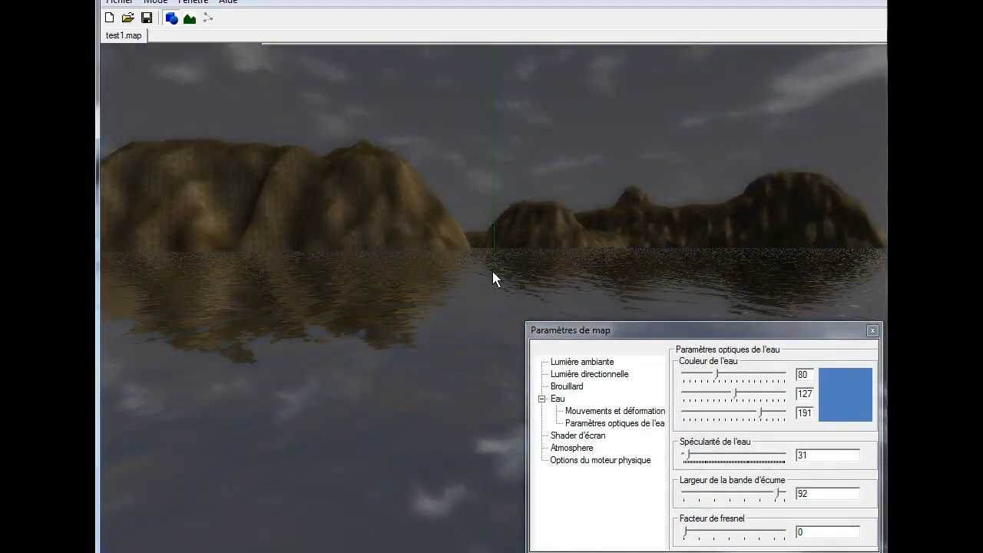
Compare the water's reflections at Fresnel factors of 16 and 0, and set the factor to 4.
{"action": "left_click", "coordinate": [688, 536]}
{"action": "left_click_drag", "start_coordinate": [687, 536], "coordinate": [702, 536]}
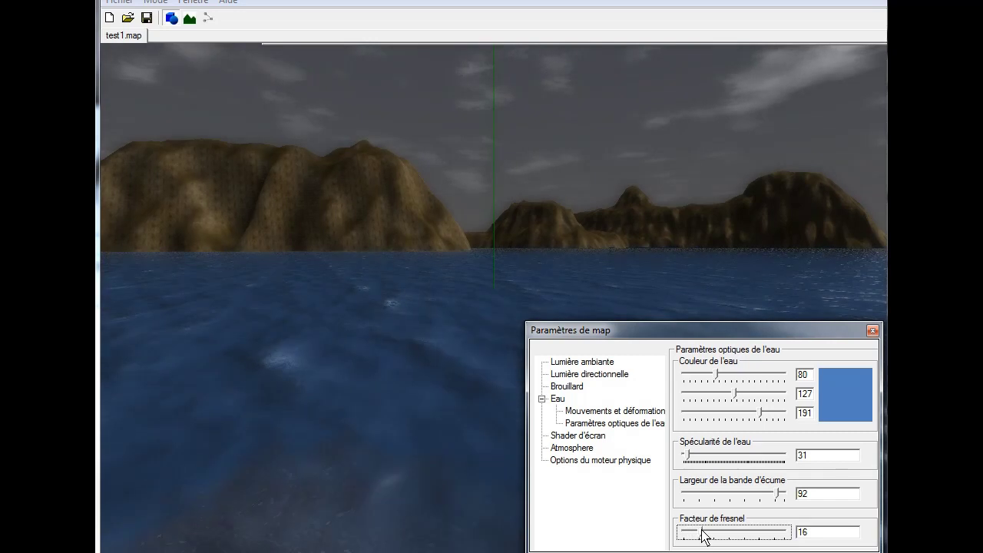
{"action": "left_click_drag", "start_coordinate": [704, 535], "coordinate": [683, 541]}
{"action": "right_click_drag", "start_coordinate": [361, 469], "coordinate": [495, 302]}
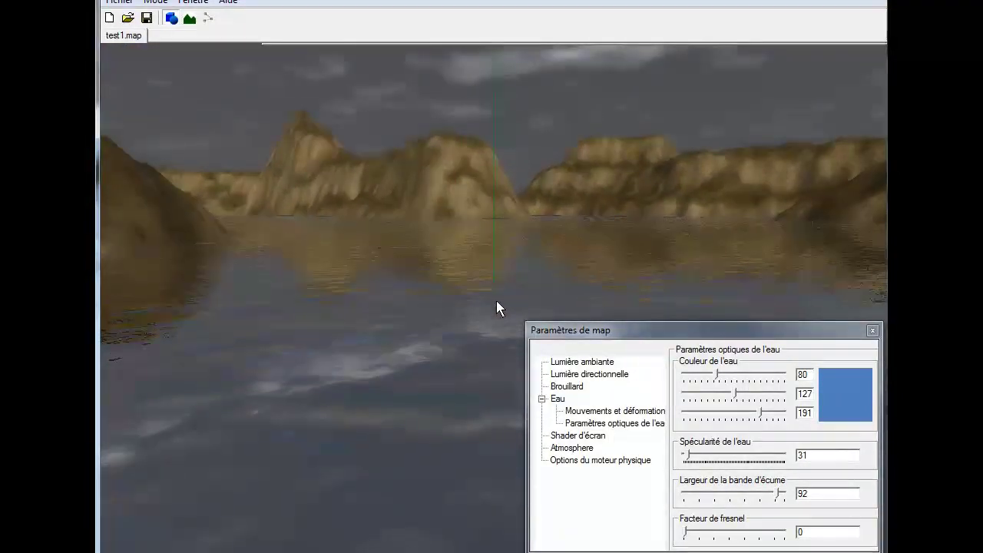
{"action": "mouse_move", "coordinate": [687, 537]}
{"action": "left_mouse_down"}
{"action": "mouse_move", "coordinate": [707, 542]}
{"action": "mouse_move", "coordinate": [689, 542]}
{"action": "left_mouse_up"}
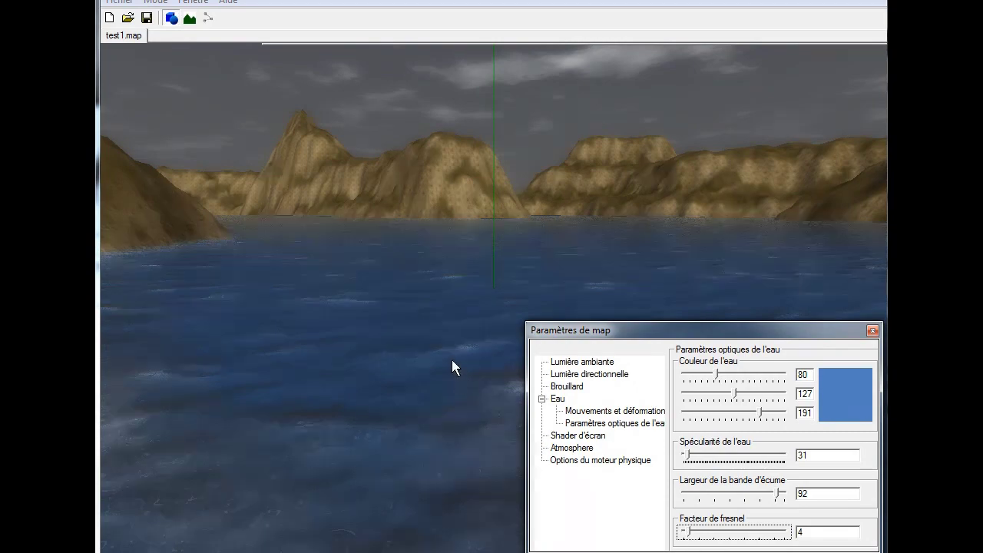